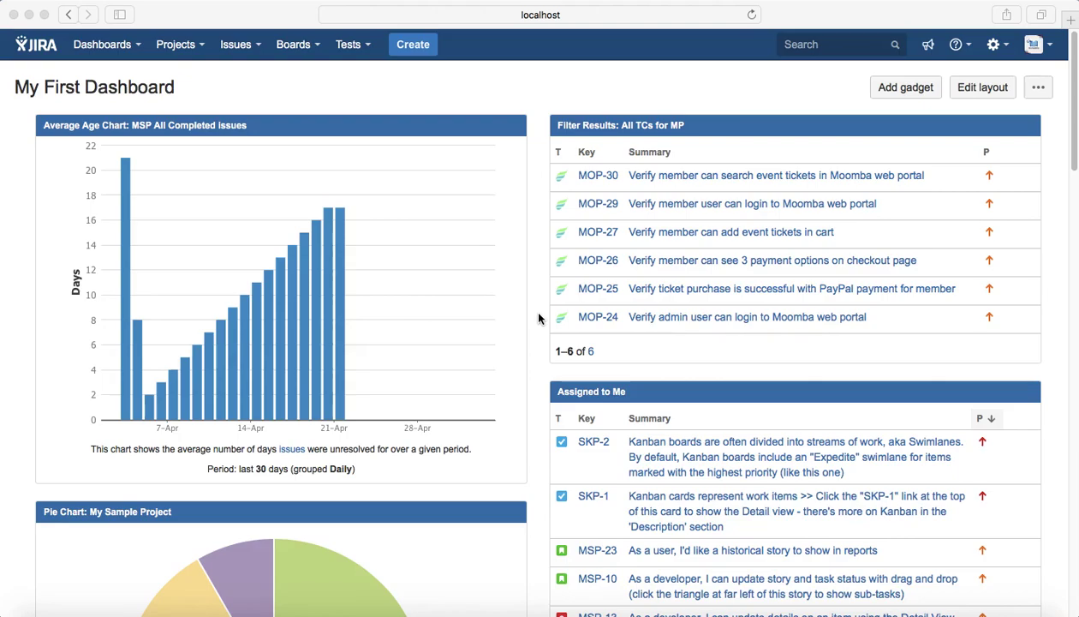
- Bring the browser into focus and show the Recent Boards list from the Boards menu
{"action": "left_click", "coordinate": [319, 51]}
{"action": "left_click", "coordinate": [315, 47]}
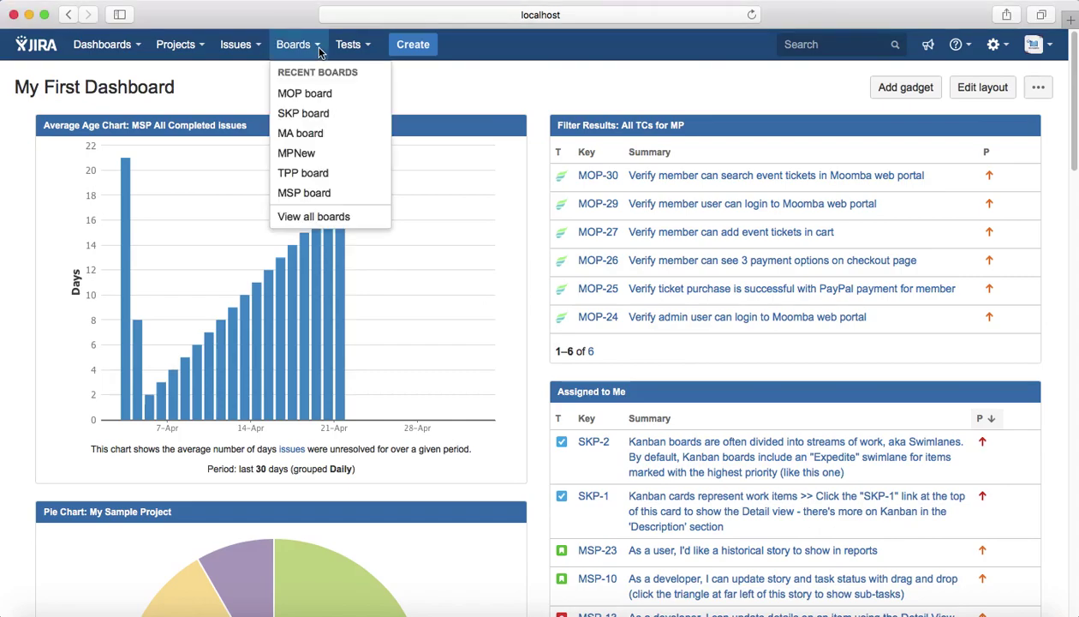
- Open the MOP board and move story MOP-39 from To Do into In Progress
{"action": "left_click", "coordinate": [315, 99]}
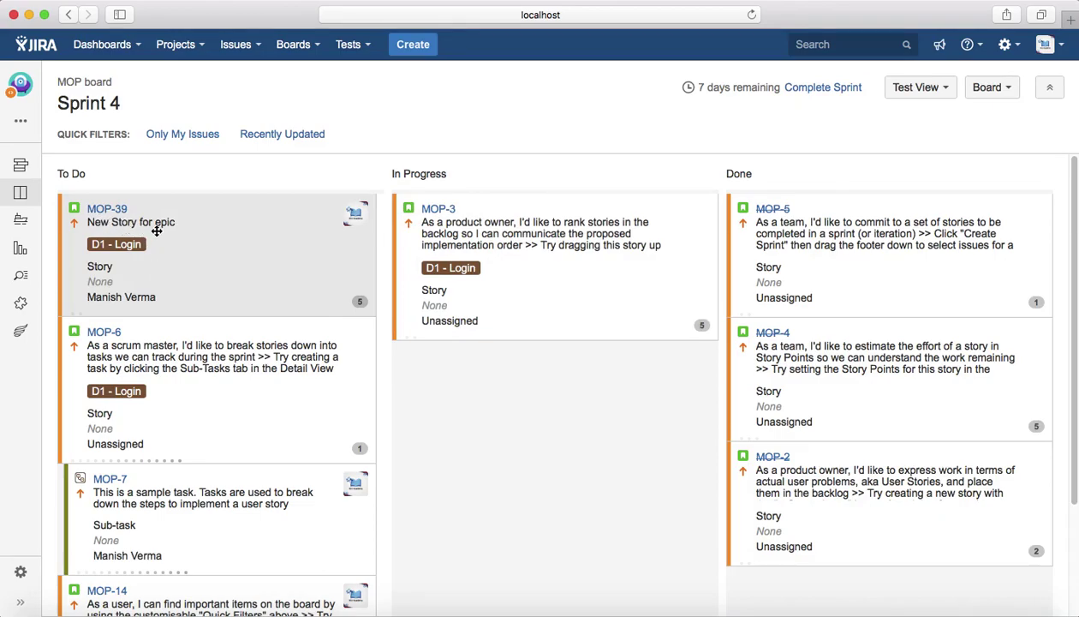
{"action": "left_click_drag", "start_coordinate": [157, 230], "coordinate": [490, 340]}
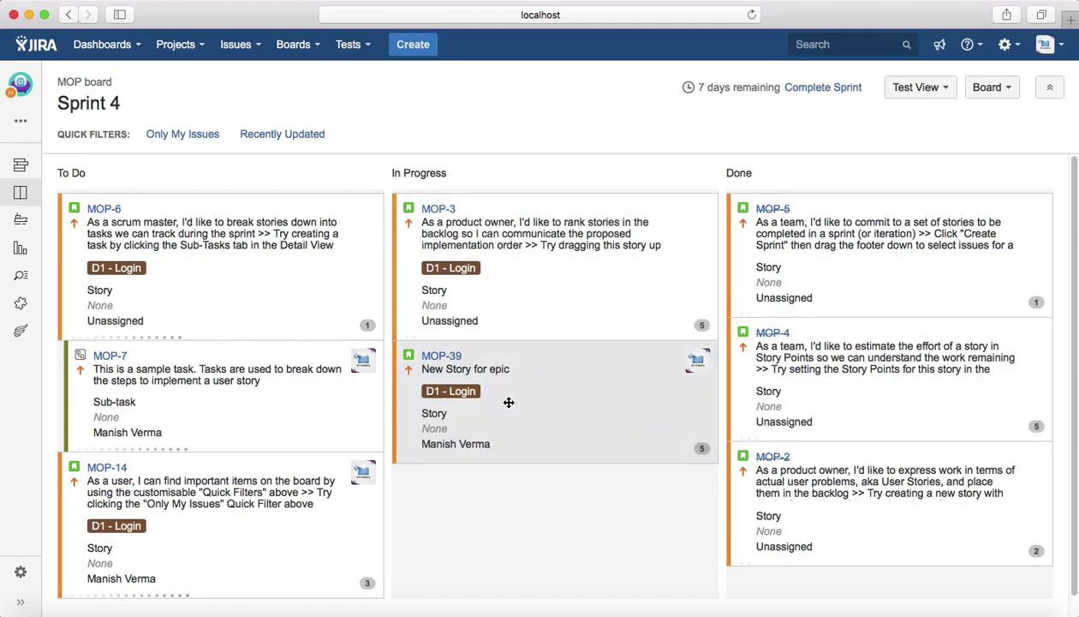
{"action": "left_click", "coordinate": [530, 450]}
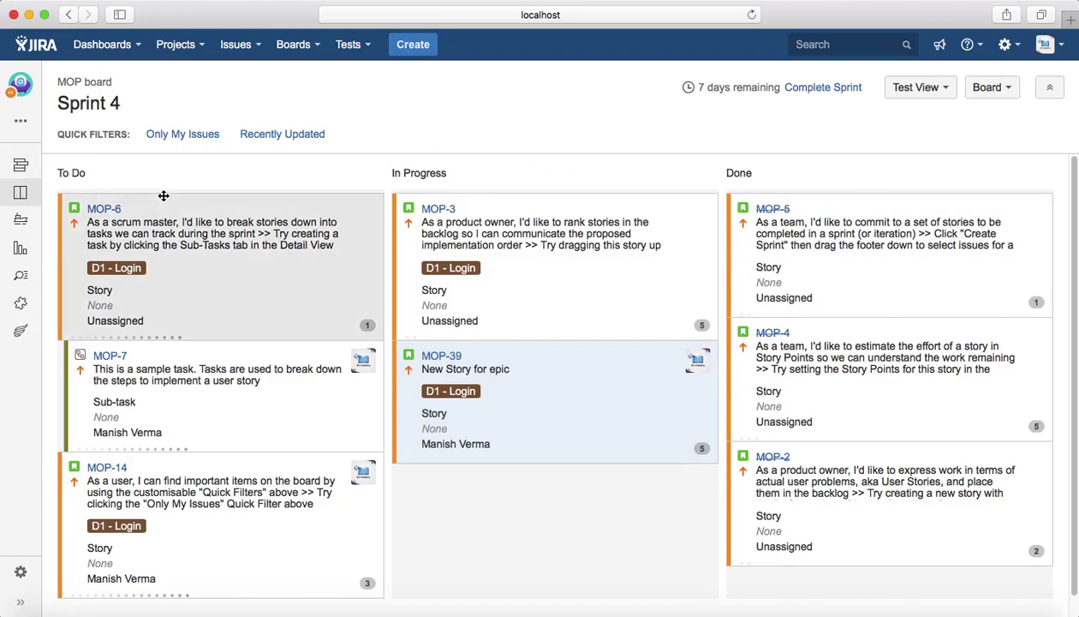
{"action": "left_click", "coordinate": [22, 168]}
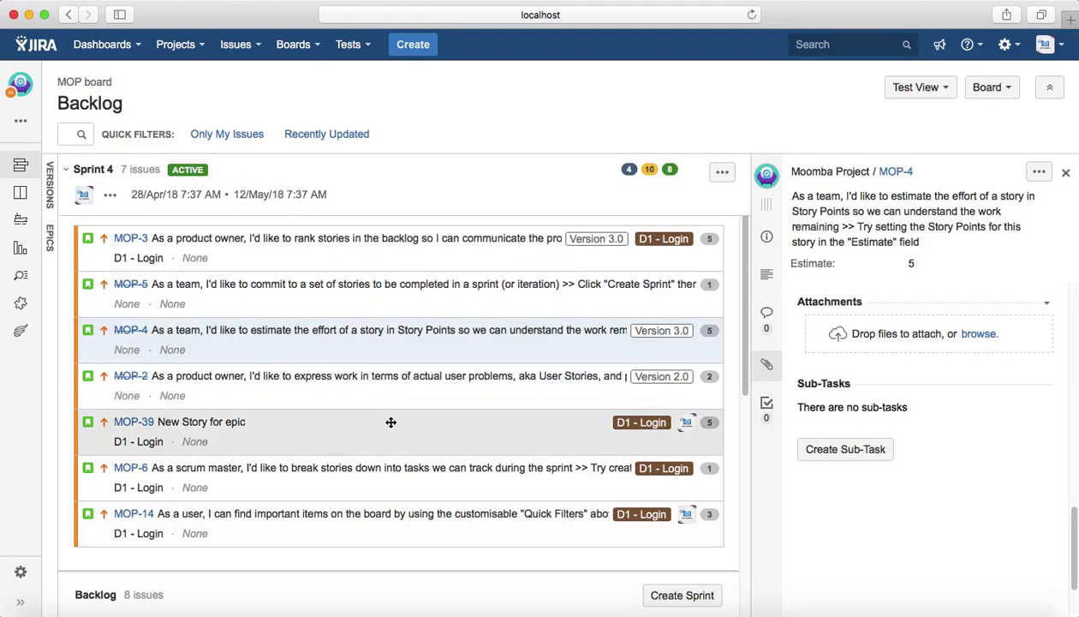
{"action": "scroll", "coordinate": [391, 422], "scroll_direction": "down", "scroll_amount": 1}
{"action": "scroll", "coordinate": [493, 468], "scroll_direction": "down", "scroll_amount": 8}
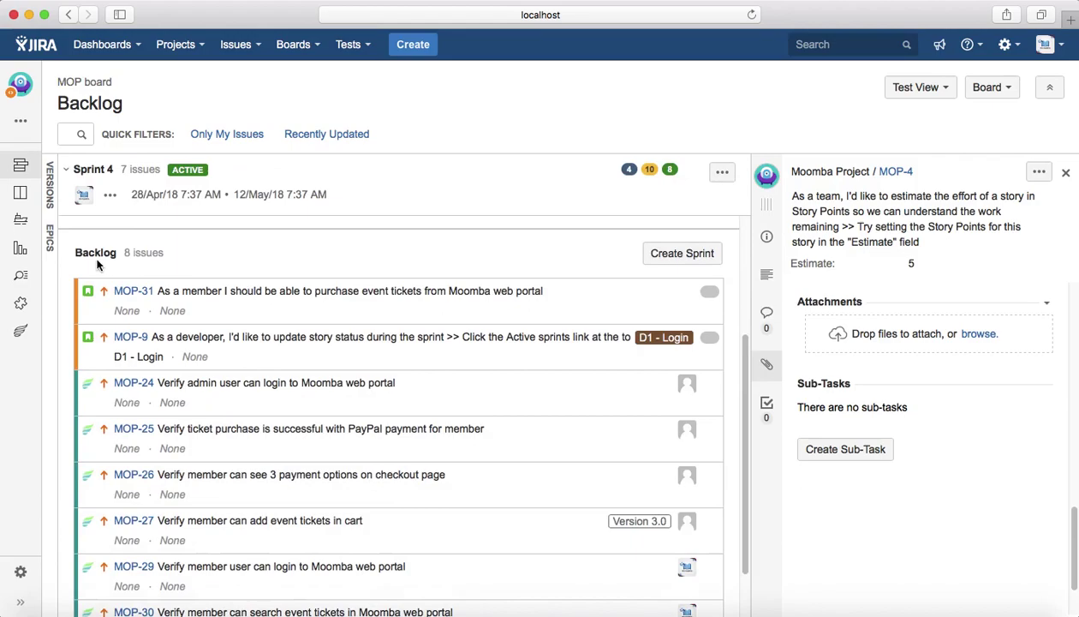
{"action": "scroll", "coordinate": [323, 281], "scroll_direction": "up", "scroll_amount": 1}
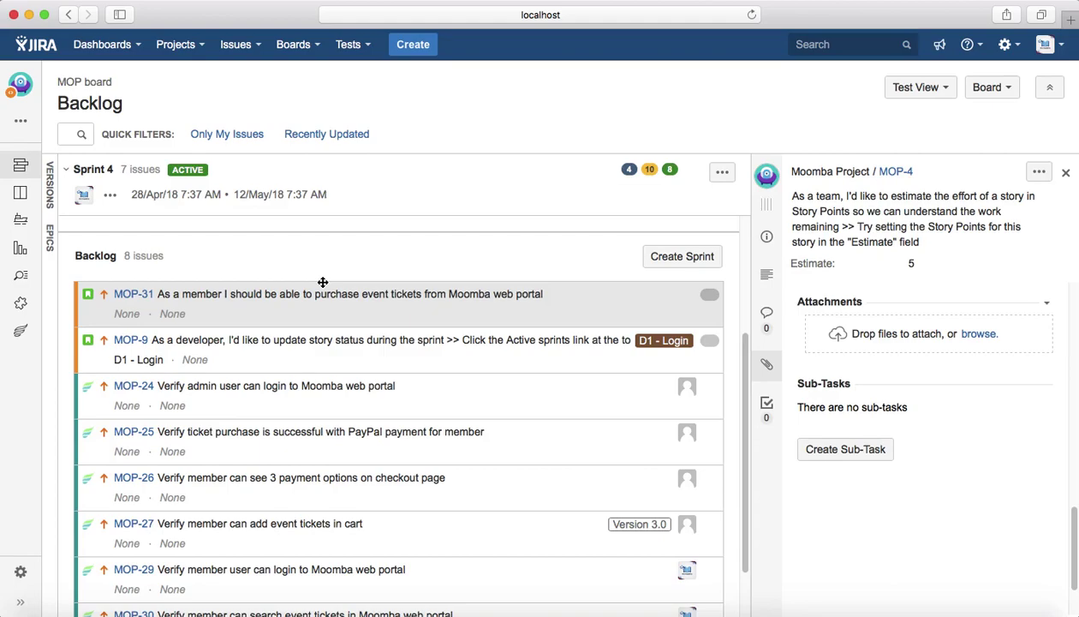
{"action": "left_click", "coordinate": [51, 186]}
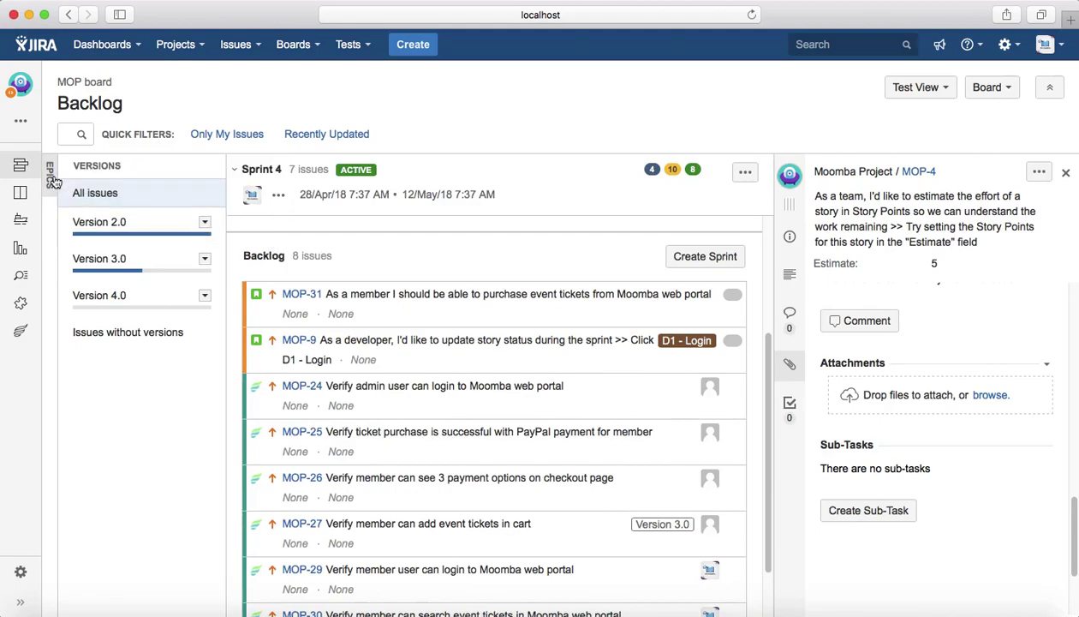
{"action": "left_click", "coordinate": [51, 183]}
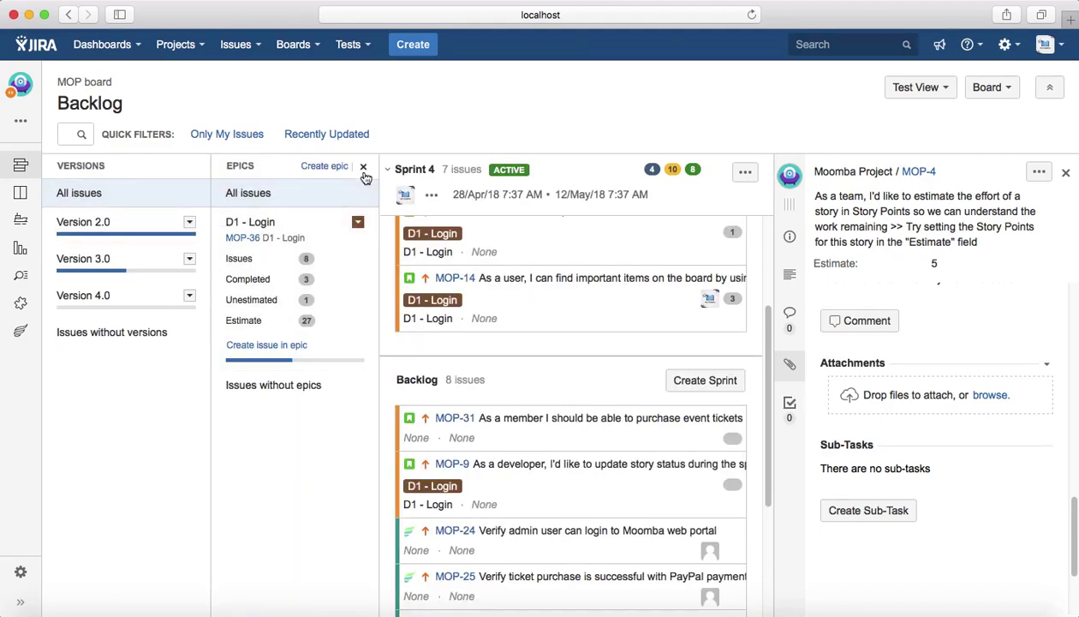
{"action": "left_click", "coordinate": [364, 169]}
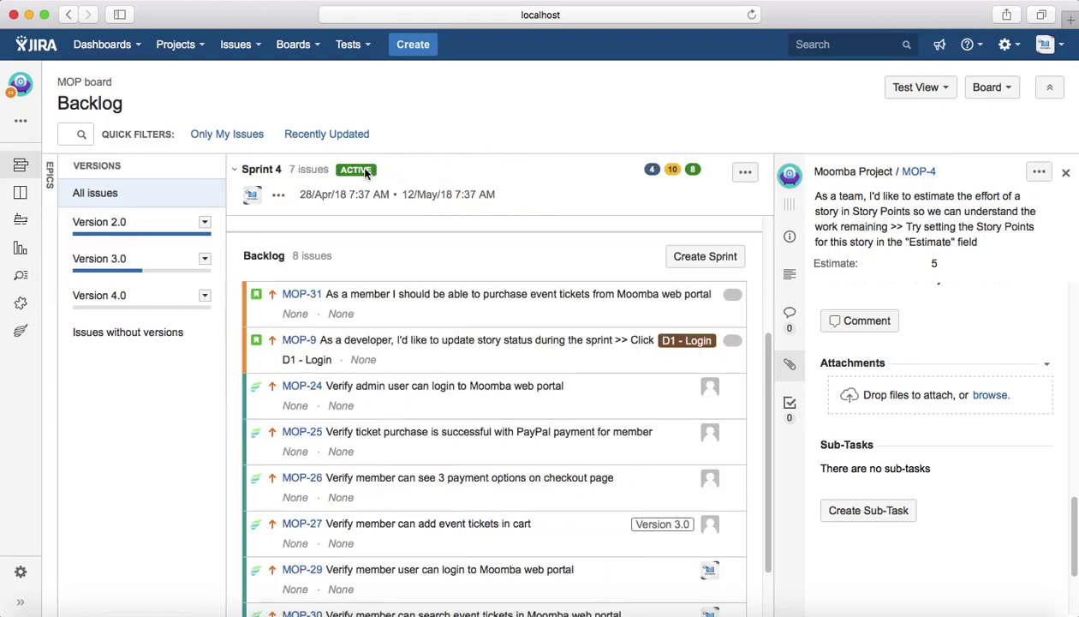
{"action": "left_click", "coordinate": [210, 169]}
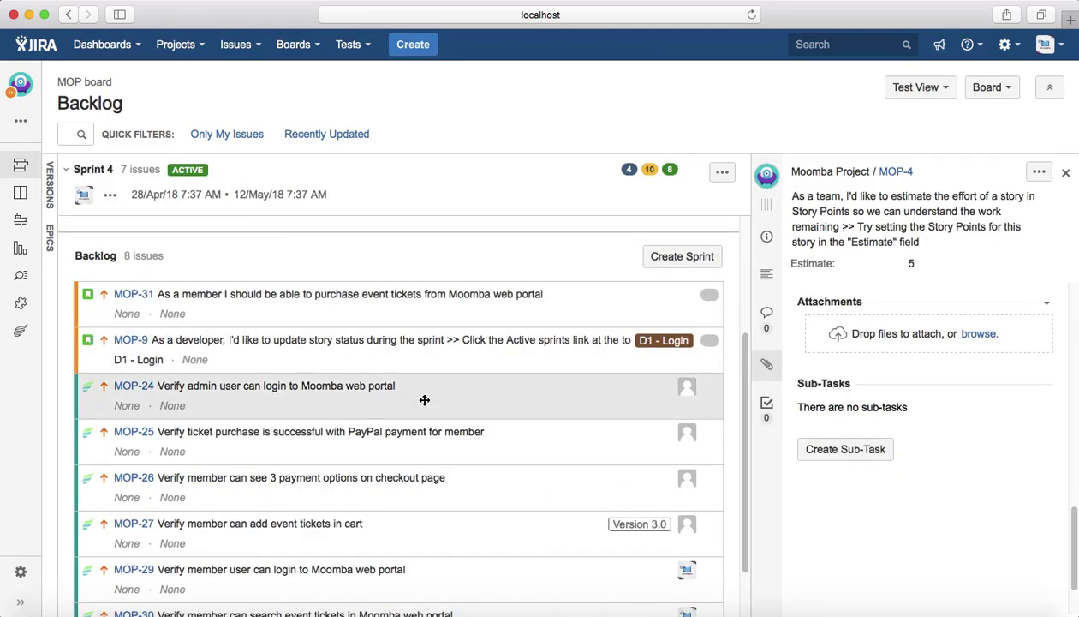
- Show MOP-31's details in a widened side panel, jumped to its Details section
{"action": "left_click", "coordinate": [286, 310]}
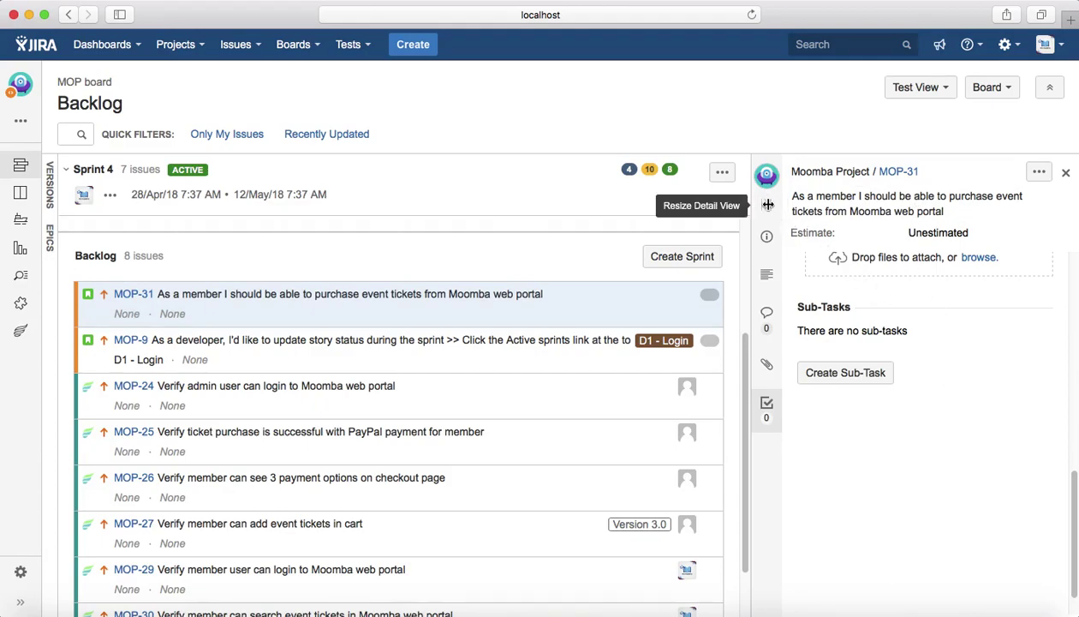
{"action": "left_click_drag", "start_coordinate": [757, 198], "coordinate": [689, 215]}
{"action": "scroll", "coordinate": [860, 325], "scroll_direction": "up", "scroll_amount": 5}
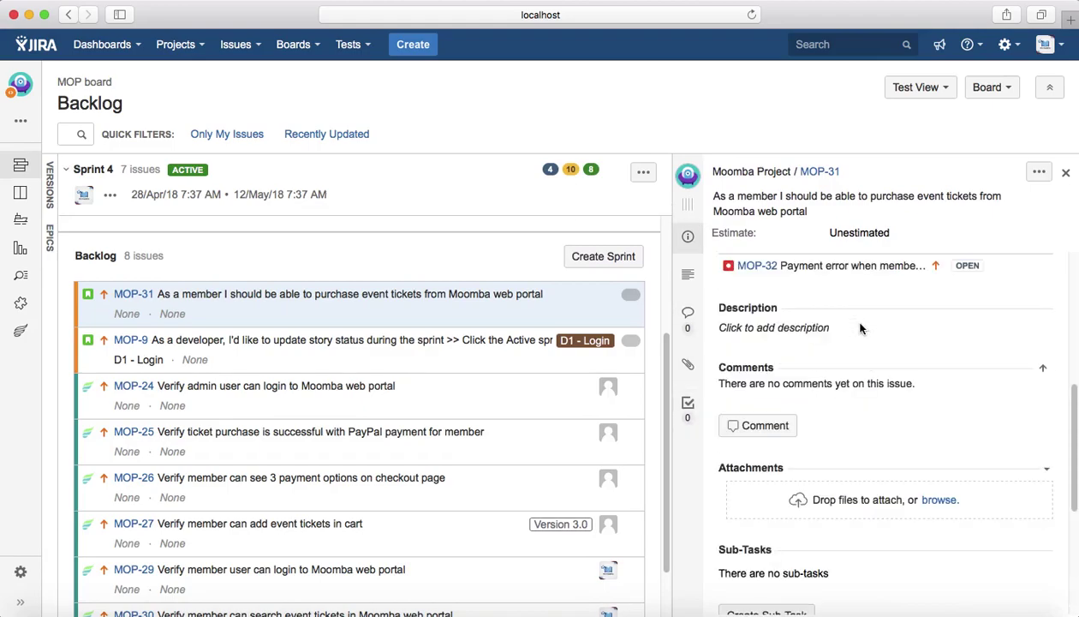
{"action": "left_click", "coordinate": [690, 244]}
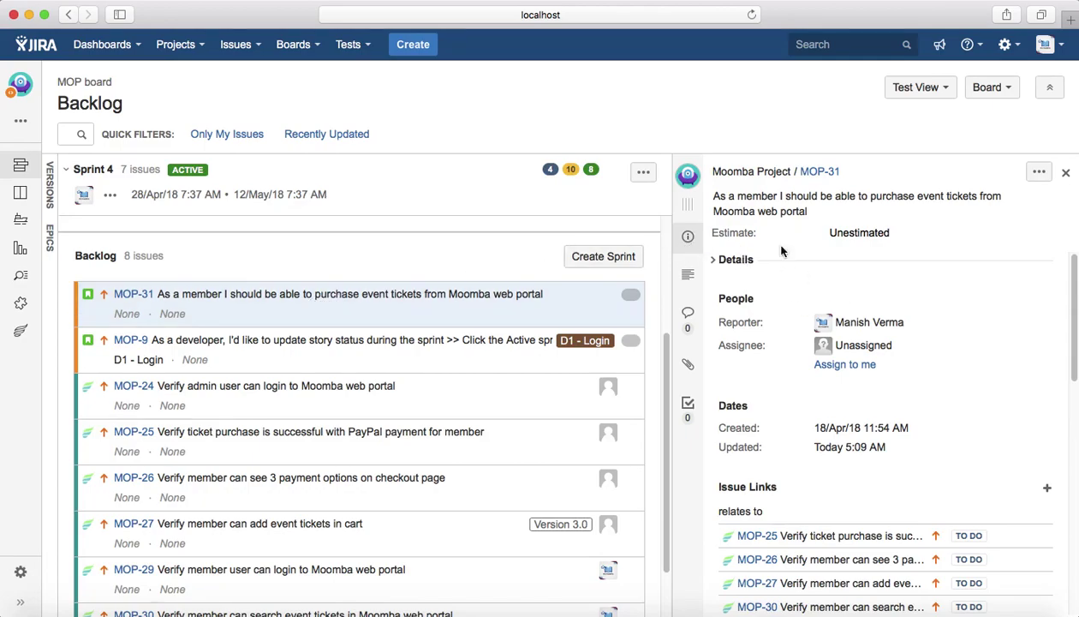
- Set MOP-31's estimate to 5 story points
{"action": "left_click", "coordinate": [875, 232]}
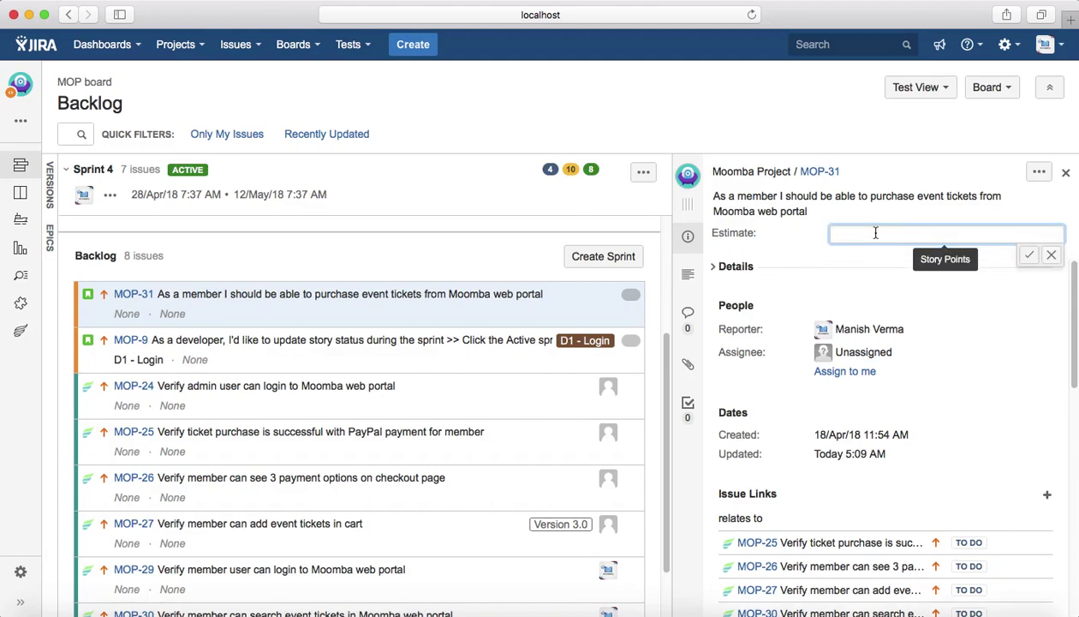
{"action": "type", "text": "5"}
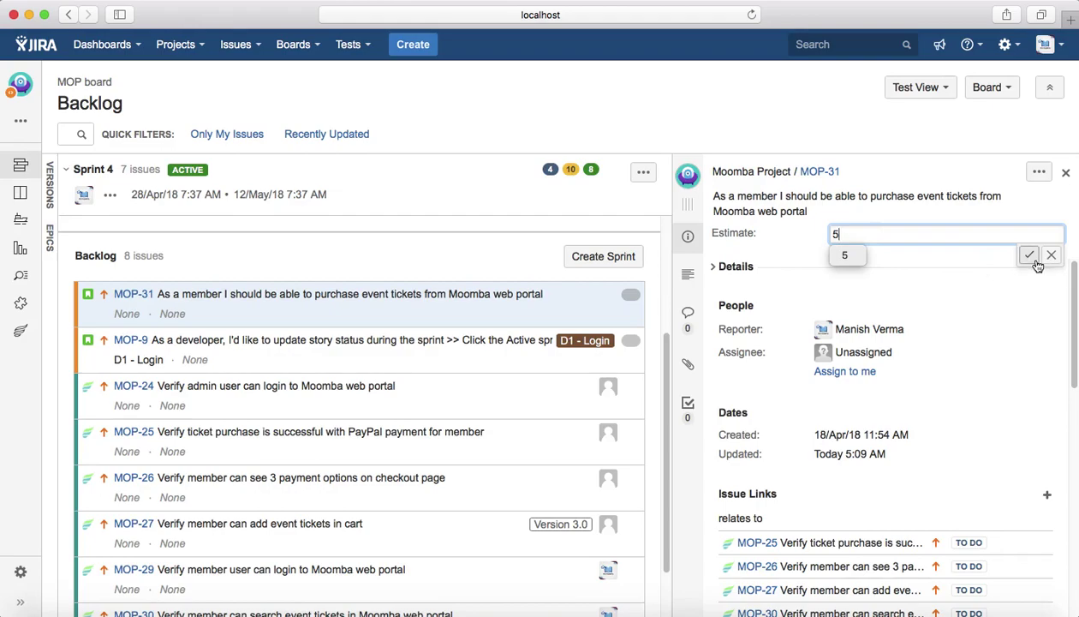
{"action": "left_click", "coordinate": [1033, 259]}
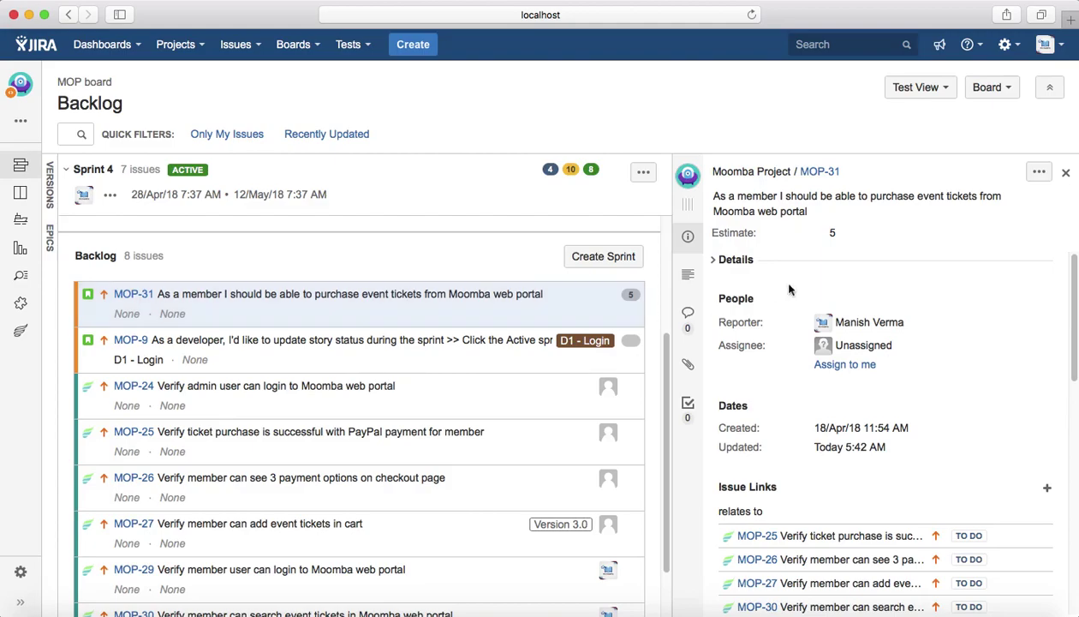
- Browse MOP-31's description, comments, attachments and sub-tasks sections in the panel
{"action": "left_click", "coordinate": [688, 275]}
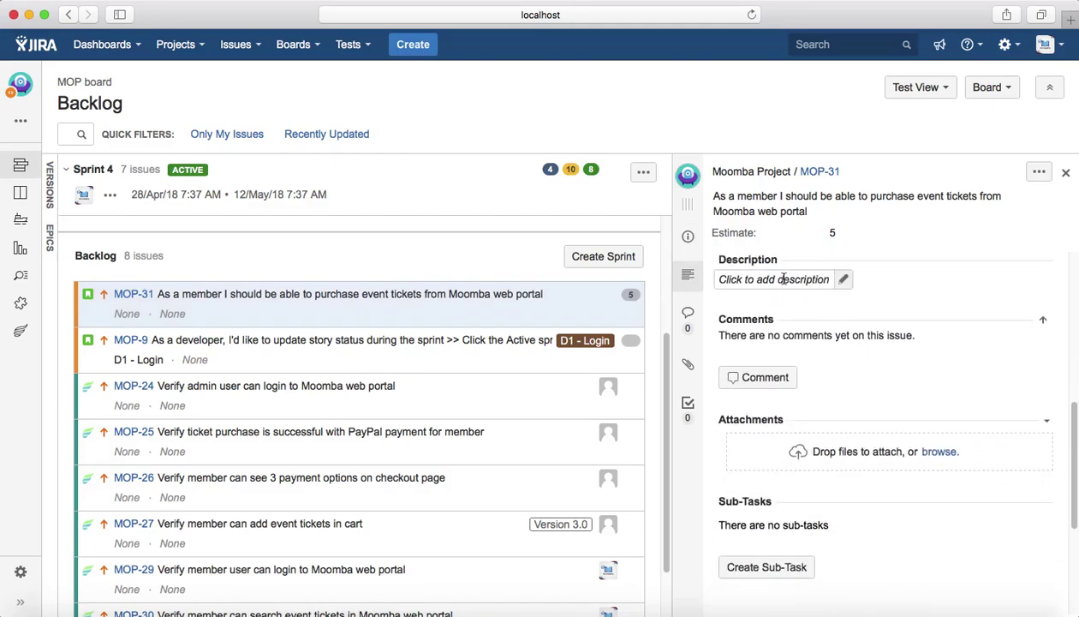
{"action": "left_click", "coordinate": [688, 313]}
{"action": "left_click", "coordinate": [688, 364]}
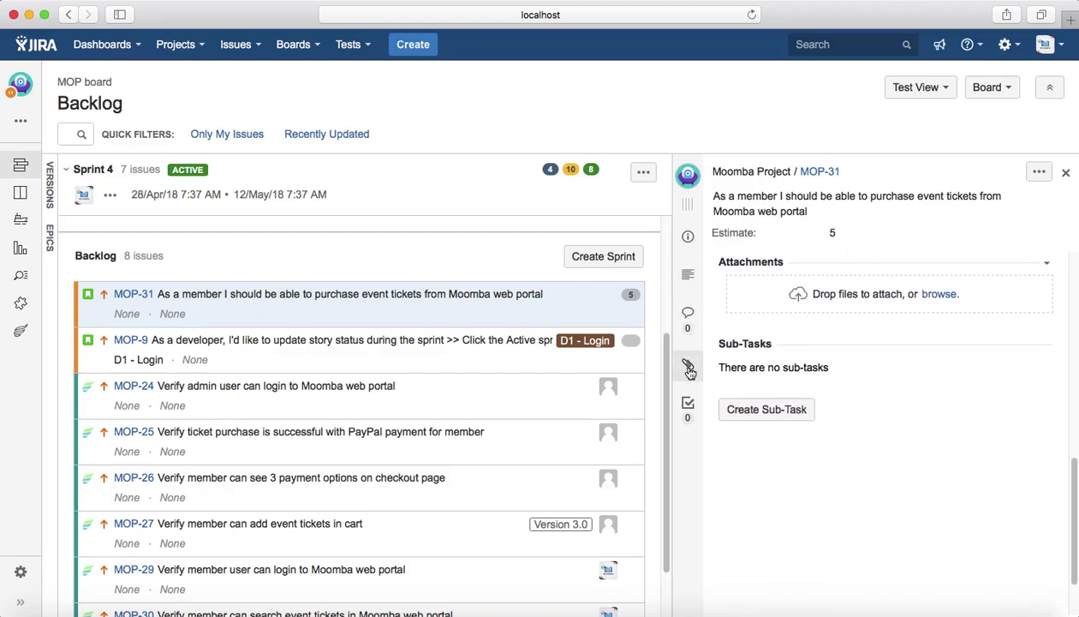
{"action": "left_click", "coordinate": [689, 406]}
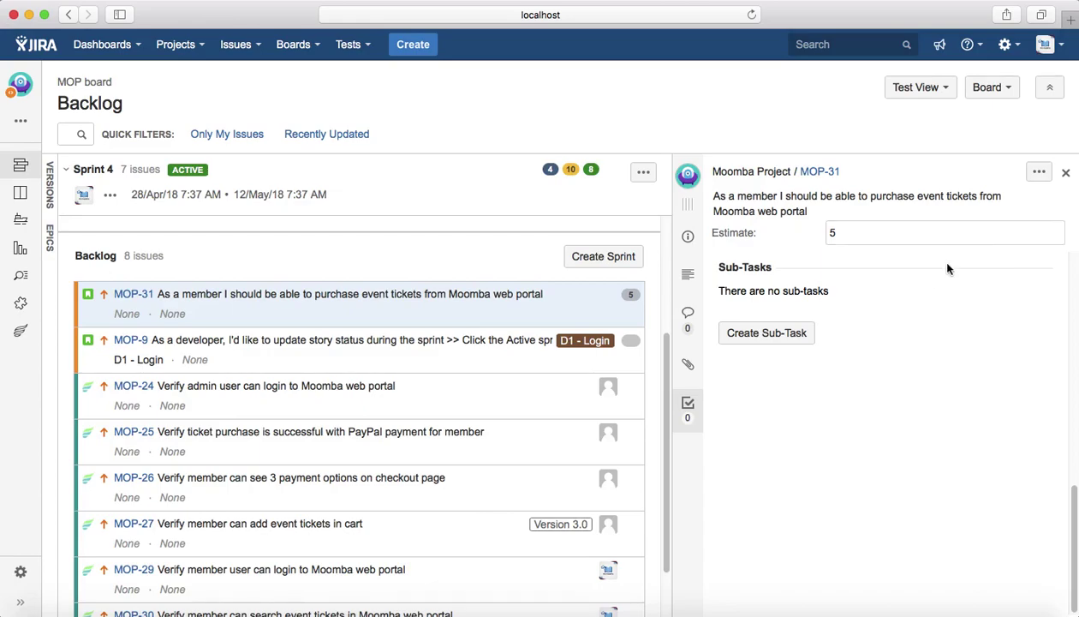
- Look through MOP-31's Edit form, cancel it unsaved, and reshow the issue's ••• actions
{"action": "left_click", "coordinate": [1039, 175]}
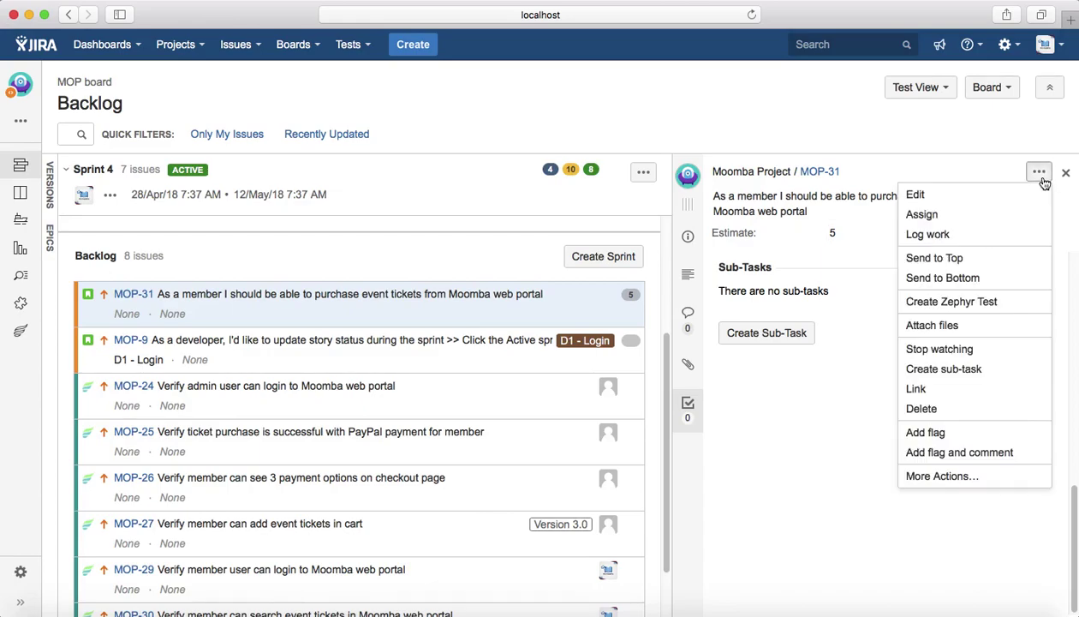
{"action": "left_click", "coordinate": [986, 196]}
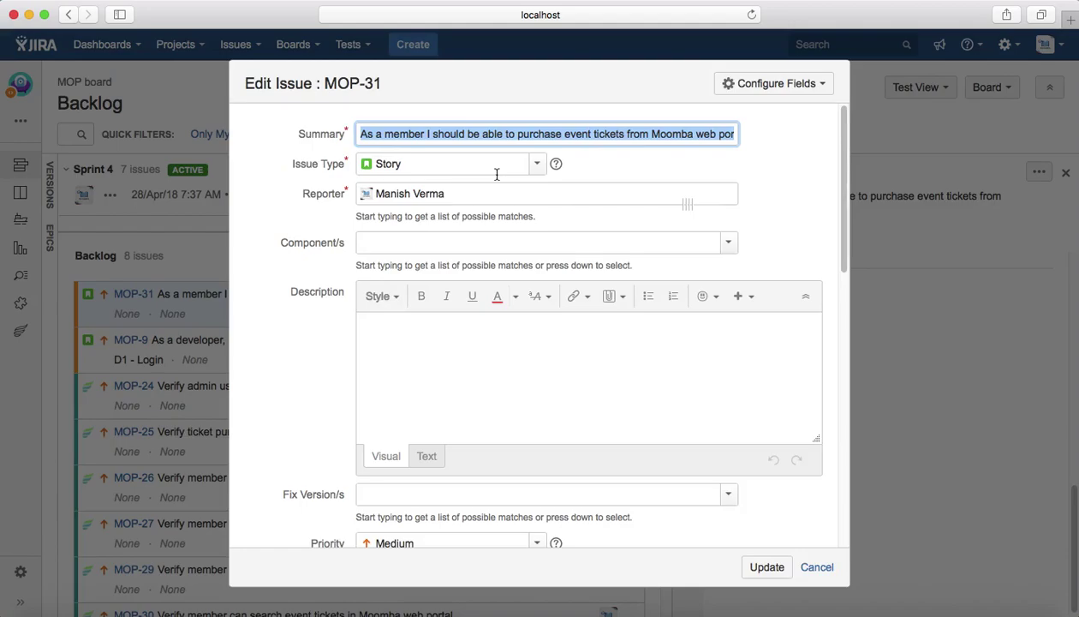
{"action": "scroll", "coordinate": [633, 353], "scroll_direction": "down", "scroll_amount": 10}
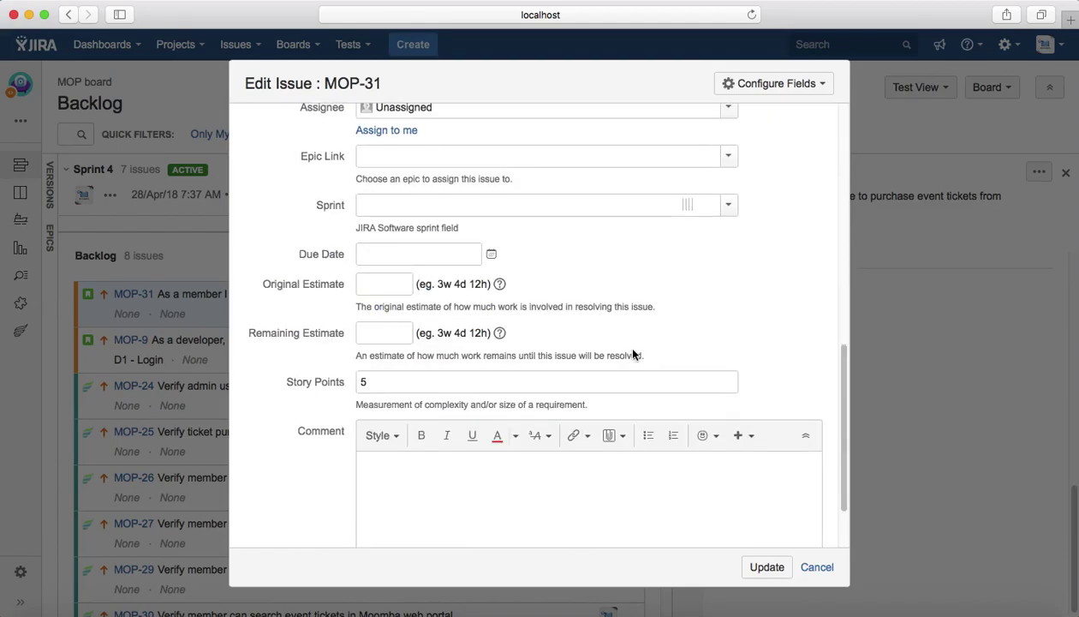
{"action": "scroll", "coordinate": [771, 340], "scroll_direction": "down", "scroll_amount": 1}
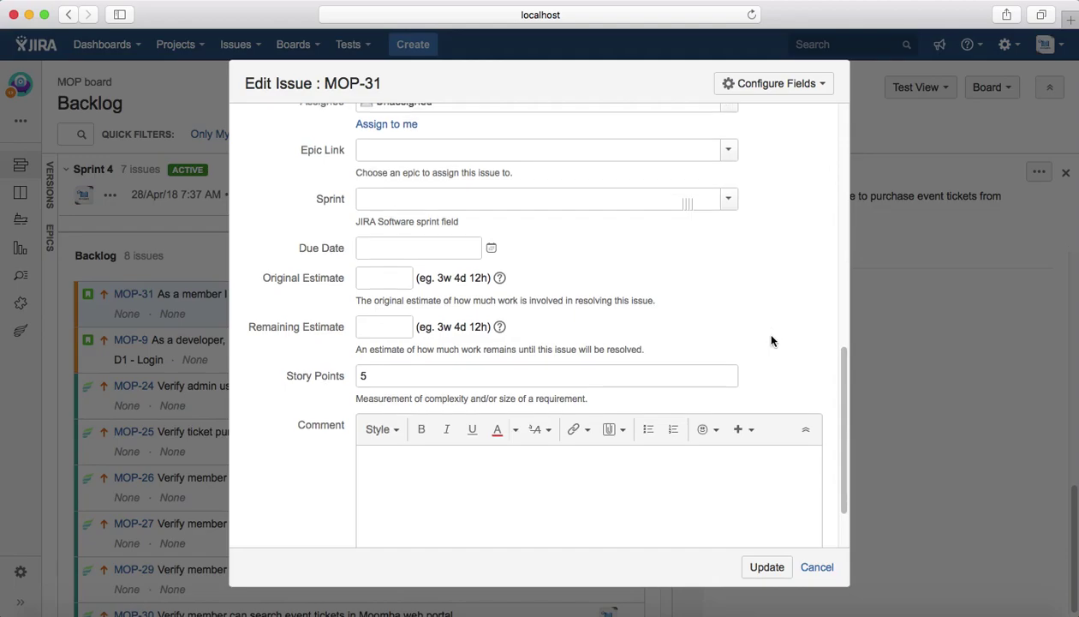
{"action": "scroll", "coordinate": [604, 376], "scroll_direction": "down", "scroll_amount": 2}
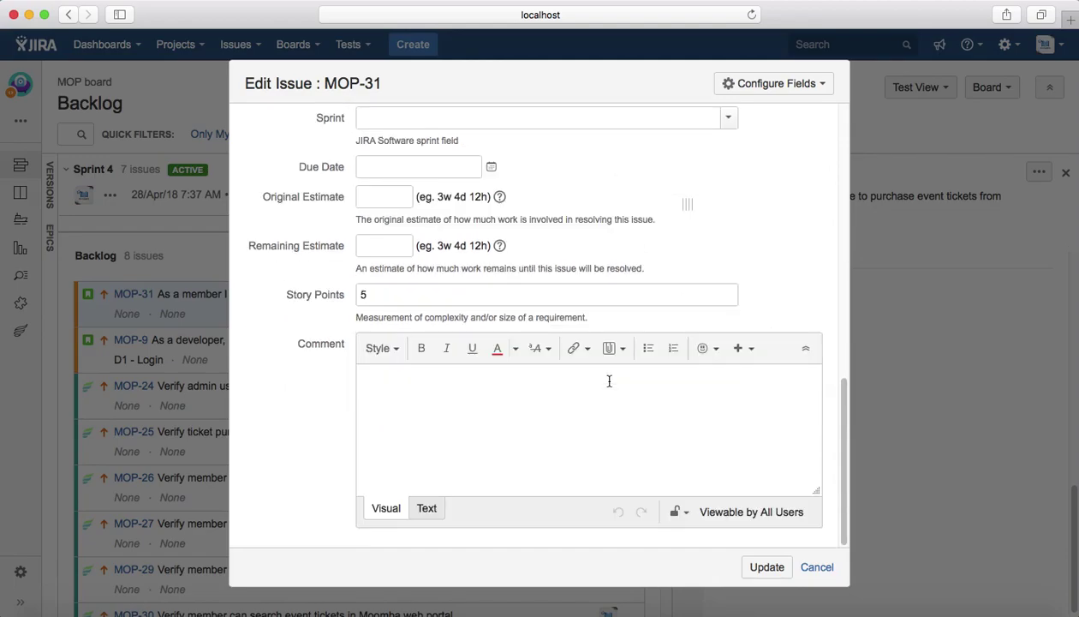
{"action": "scroll", "coordinate": [609, 380], "scroll_direction": "up", "scroll_amount": 12}
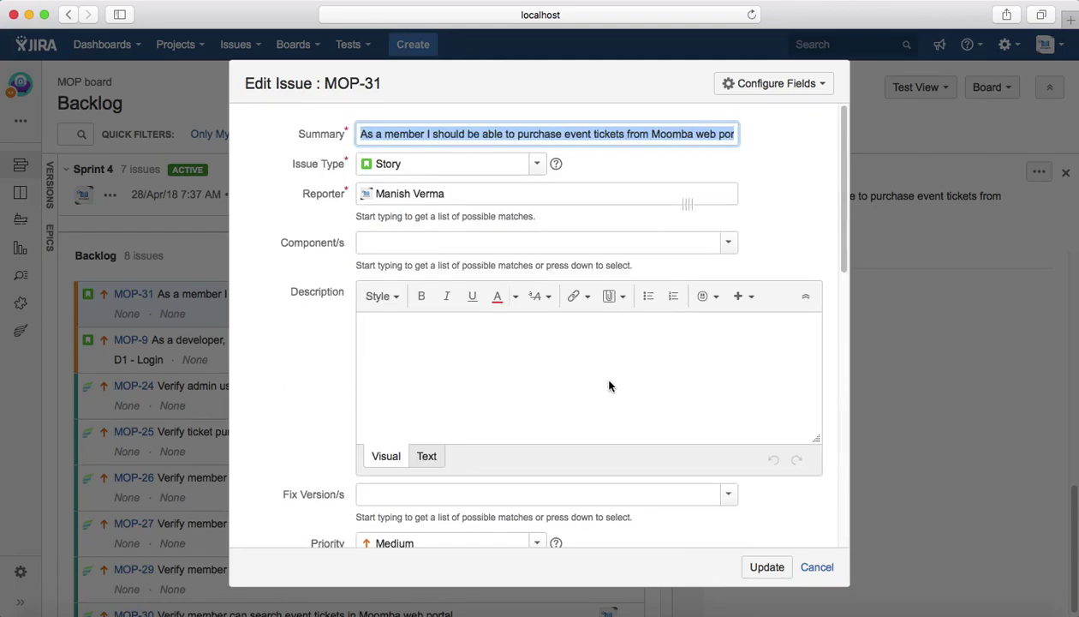
{"action": "scroll", "coordinate": [609, 383], "scroll_direction": "down", "scroll_amount": 10}
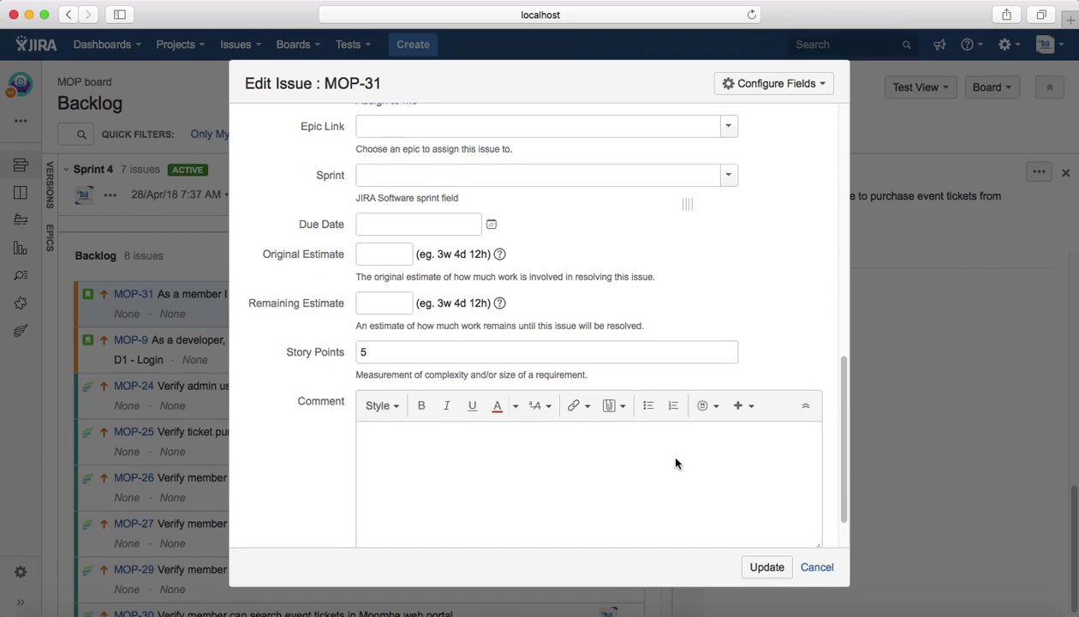
{"action": "scroll", "coordinate": [676, 460], "scroll_direction": "down", "scroll_amount": 1}
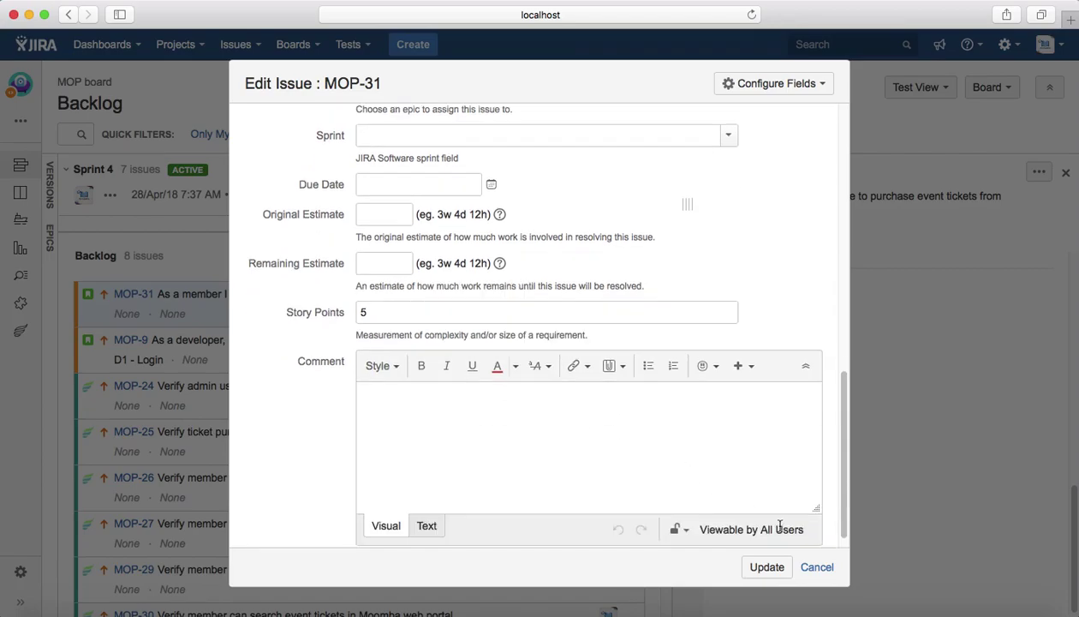
{"action": "left_click", "coordinate": [817, 567]}
{"action": "left_click", "coordinate": [1039, 171]}
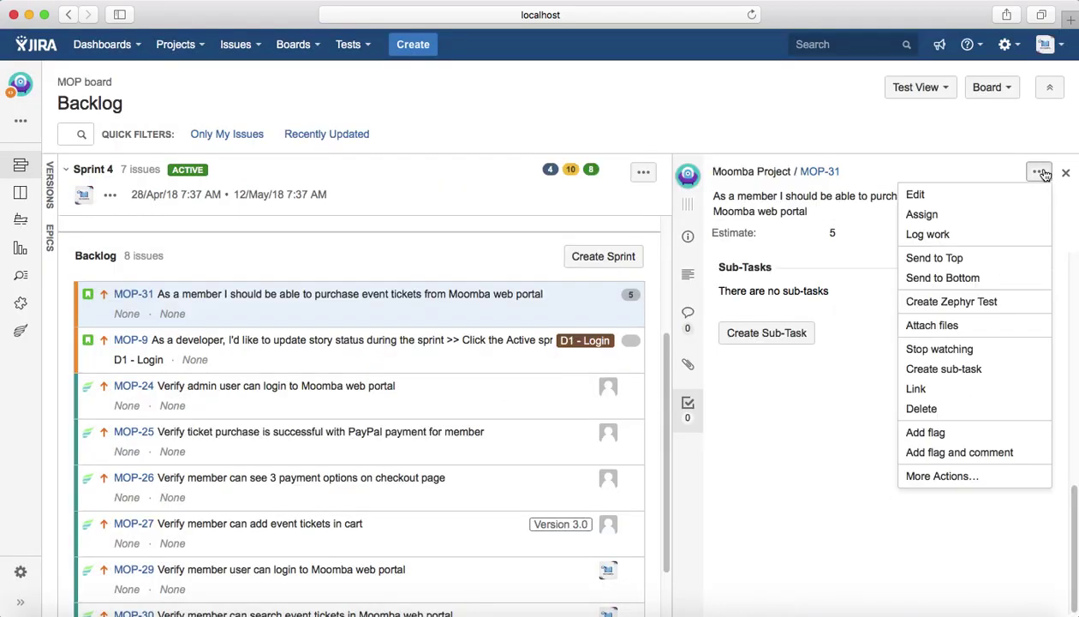
- Assign MOP-31 to the matching team member found by typing part of their name
{"action": "left_click", "coordinate": [953, 216]}
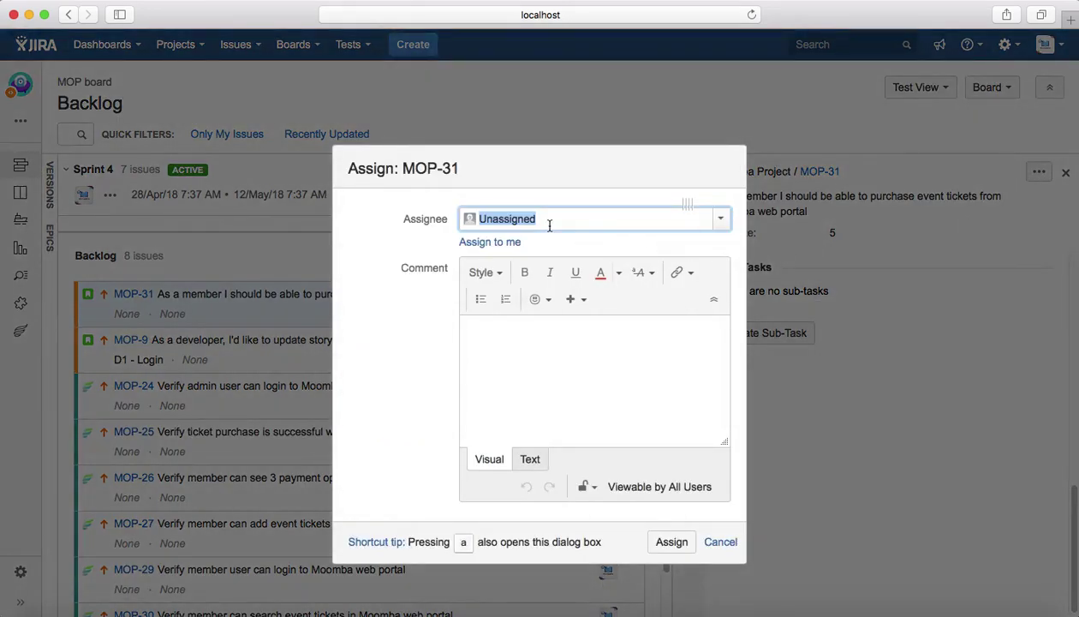
{"action": "type", "text": "jo"}
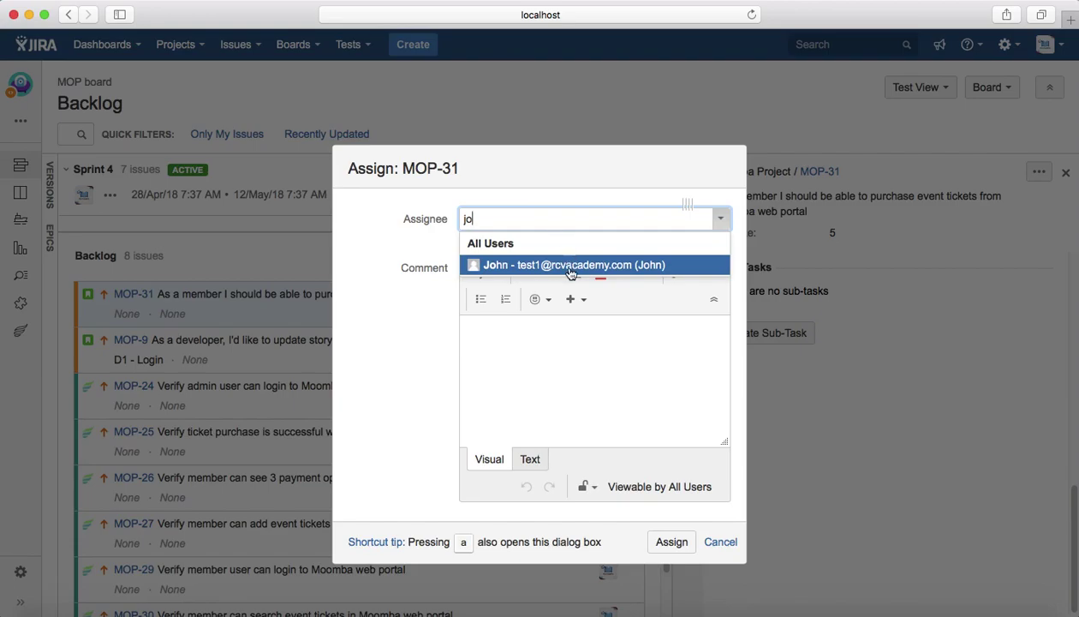
{"action": "left_click", "coordinate": [569, 269]}
{"action": "left_click", "coordinate": [671, 541]}
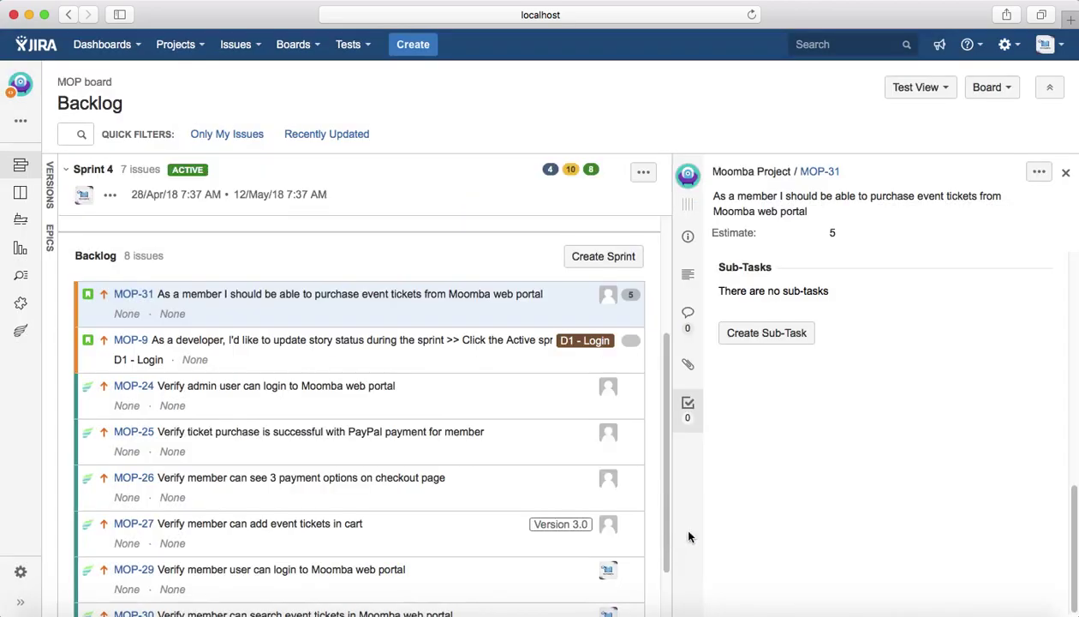
{"action": "left_click", "coordinate": [1039, 171]}
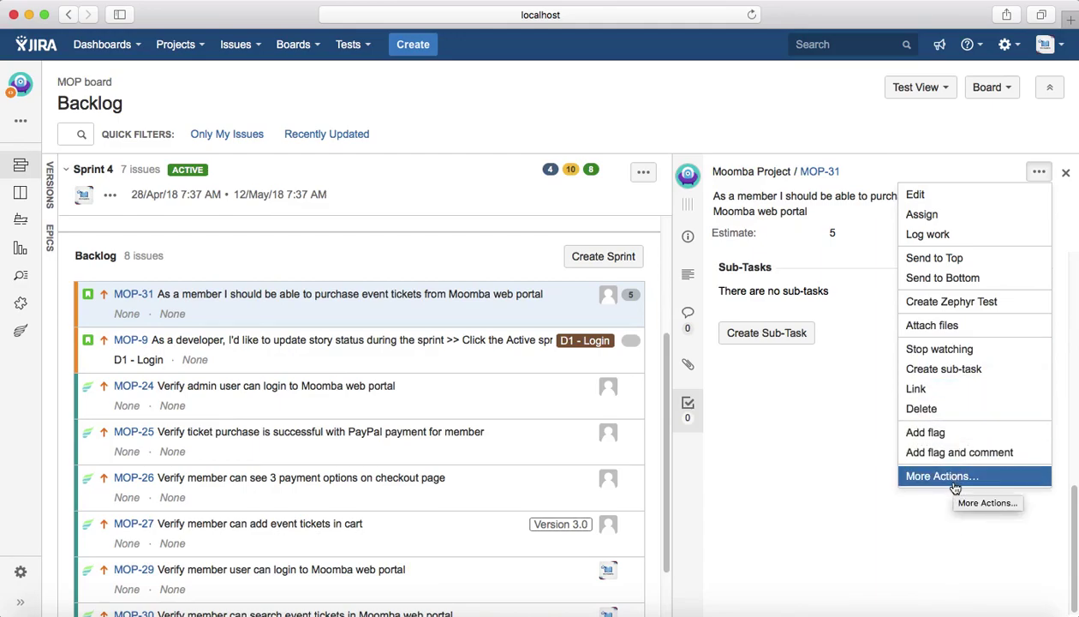
{"action": "left_click", "coordinate": [955, 487]}
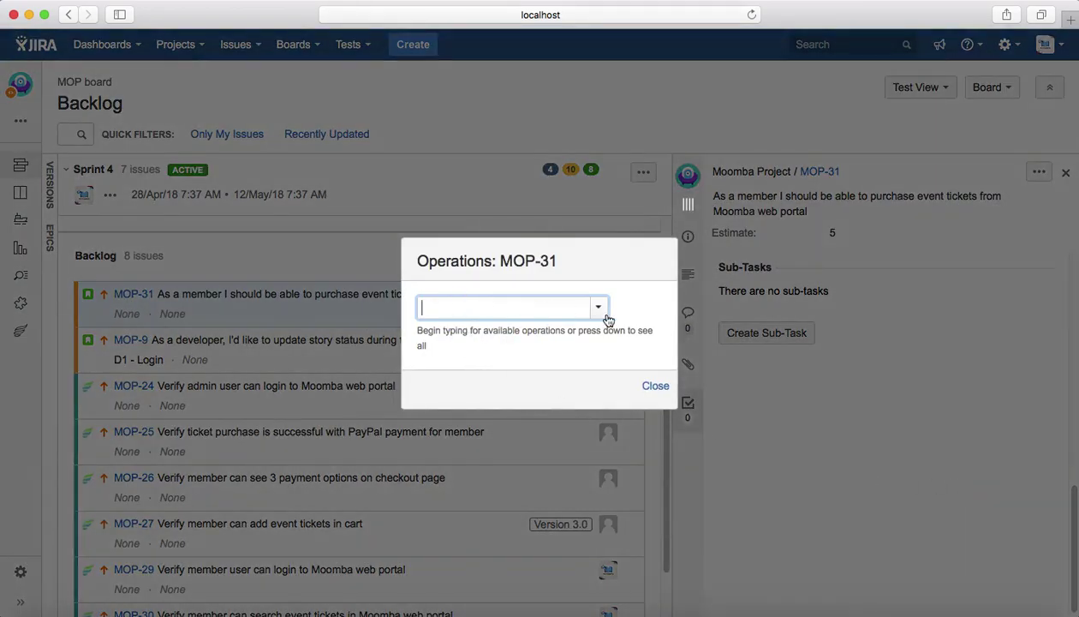
{"action": "left_click", "coordinate": [598, 307]}
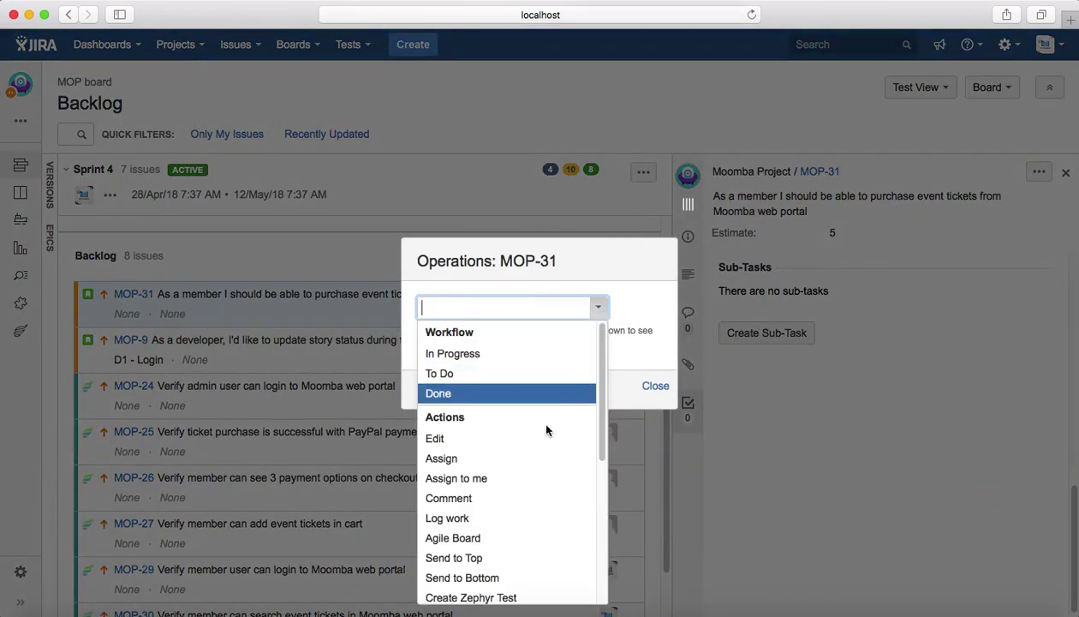
{"action": "scroll", "coordinate": [588, 448], "scroll_direction": "down", "scroll_amount": 5}
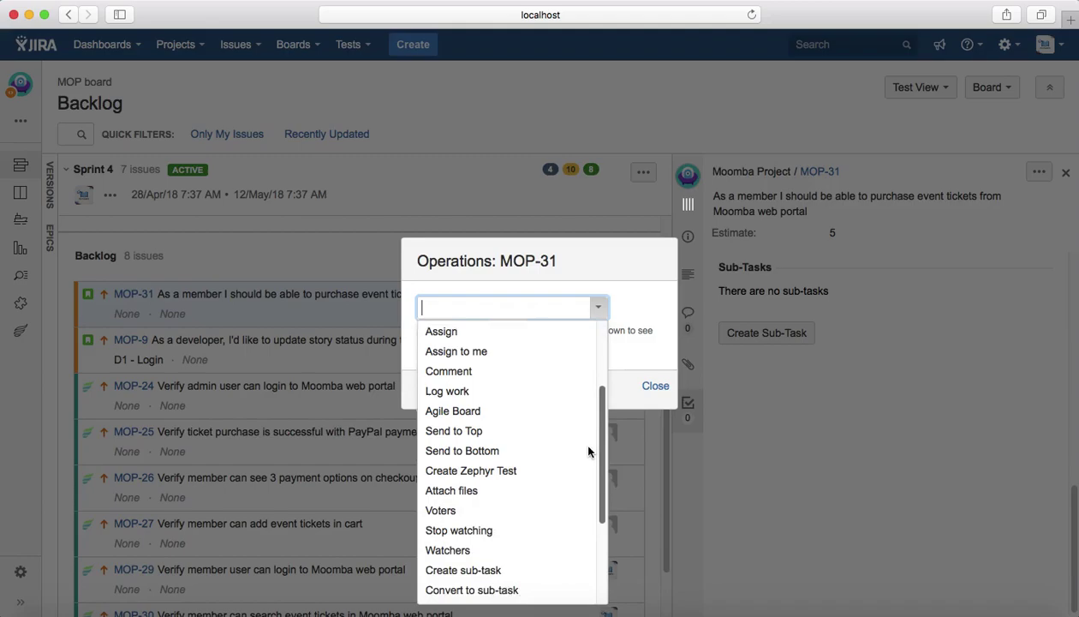
{"action": "scroll", "coordinate": [588, 489], "scroll_direction": "down", "scroll_amount": 3}
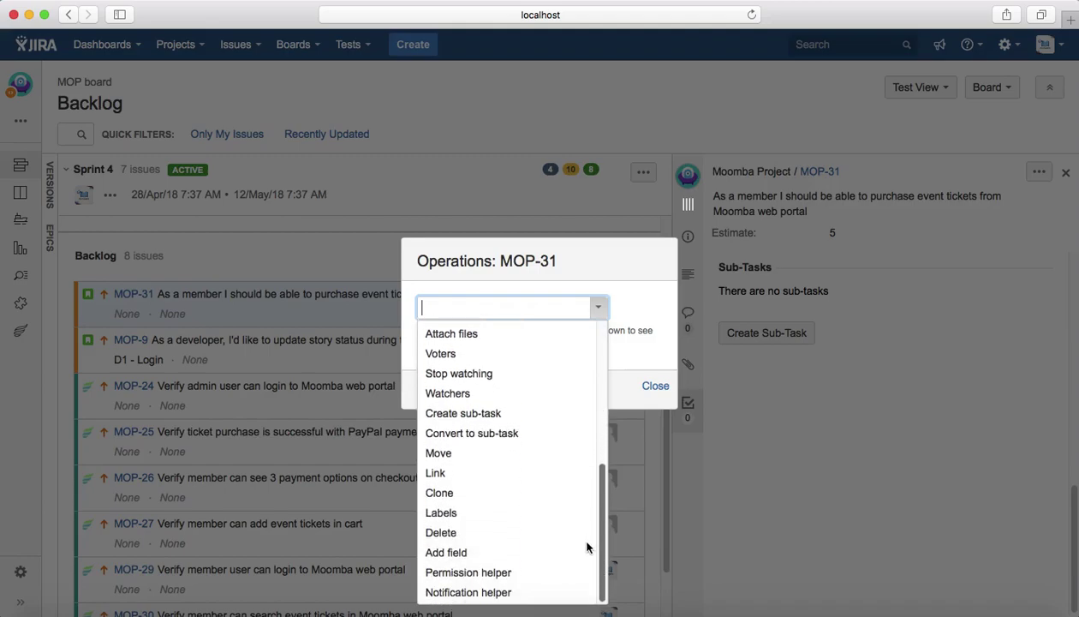
{"action": "left_click", "coordinate": [665, 387]}
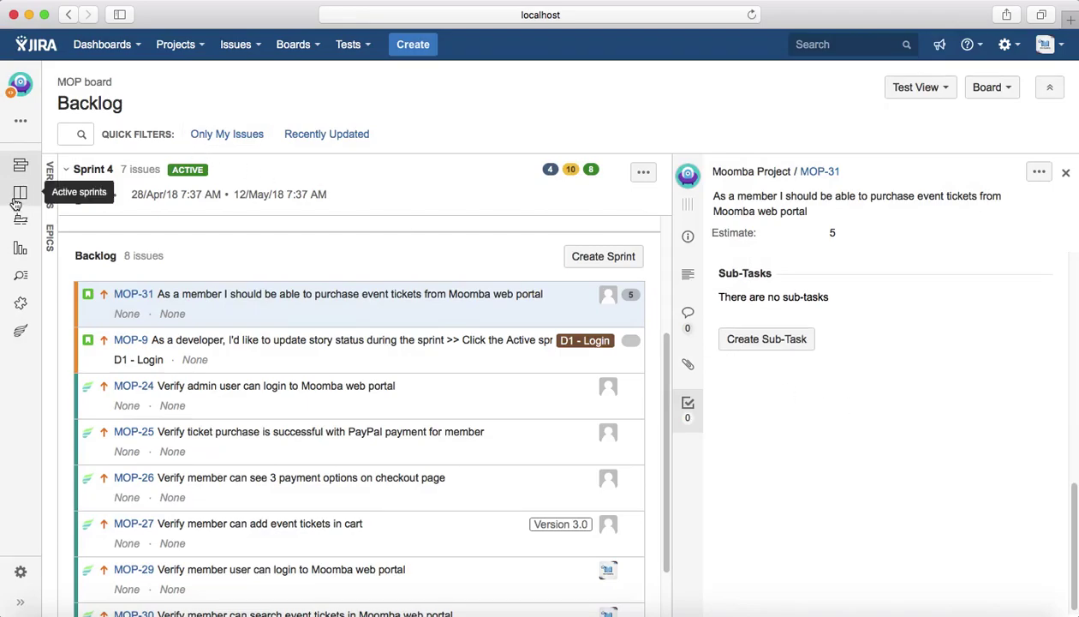
- Switch to the Active sprints view showing the Sprint 4 board
{"action": "left_click", "coordinate": [19, 196]}
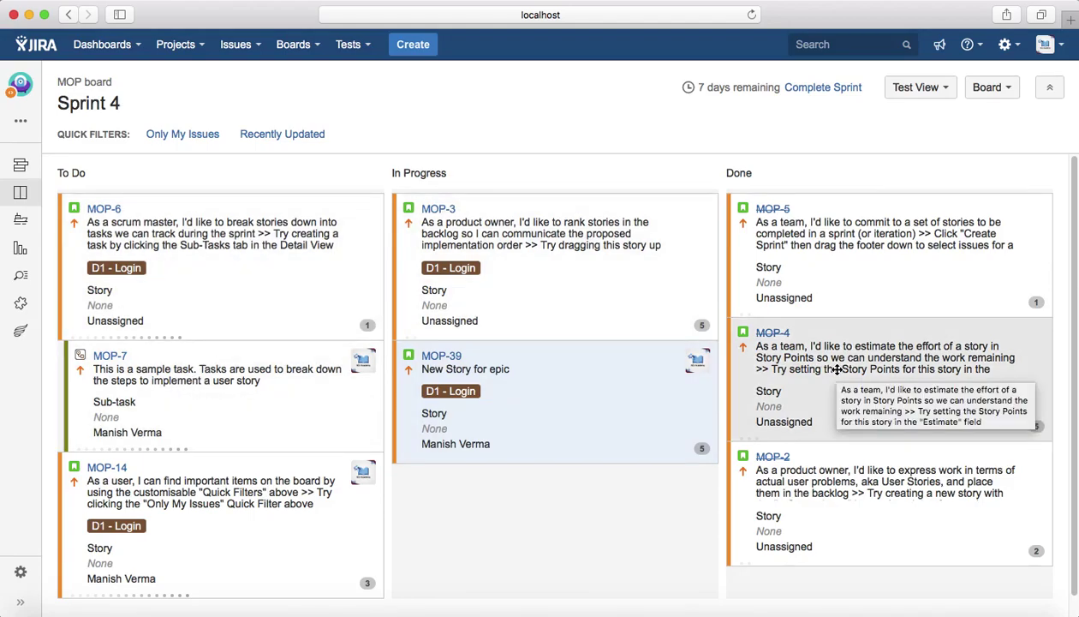
- Open Reports to show the Sprint 4 Burndown Chart in story points
{"action": "left_click", "coordinate": [21, 250]}
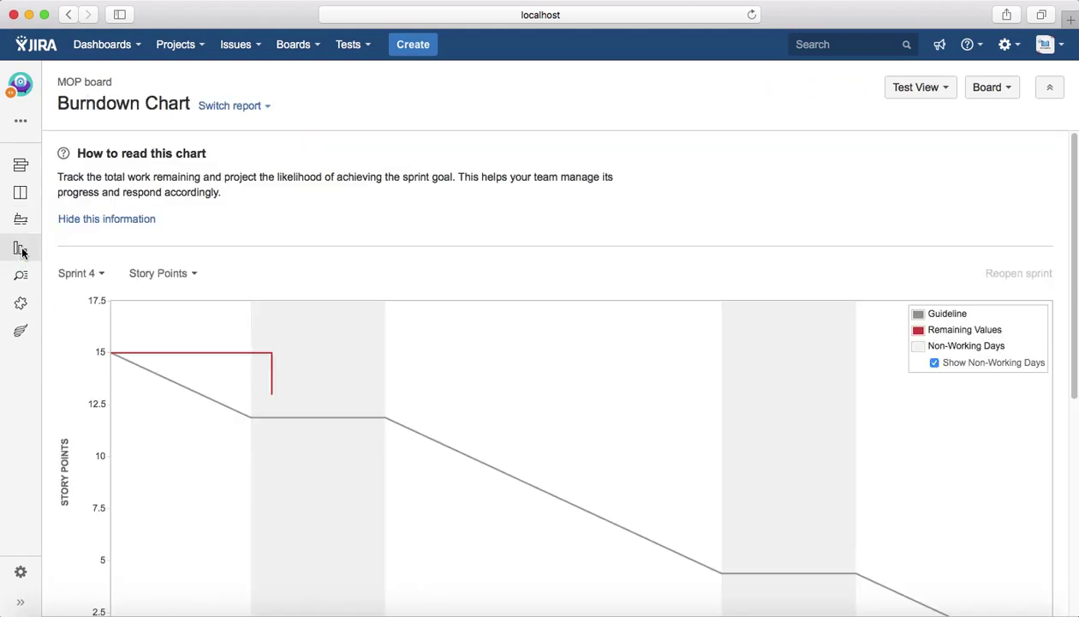